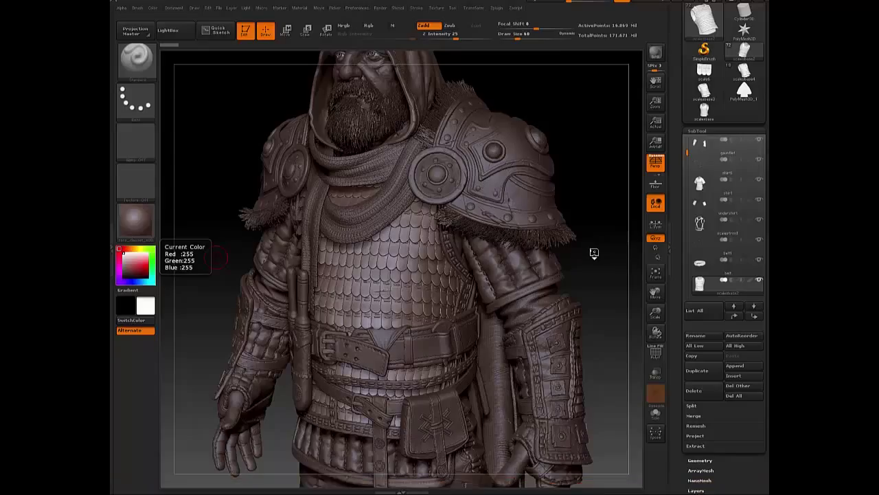
# Step: Switch to the plain scalesbase vest mesh and divide it twice
pyautogui.moveTo(594, 254); pyautogui.dragTo(597, 219)
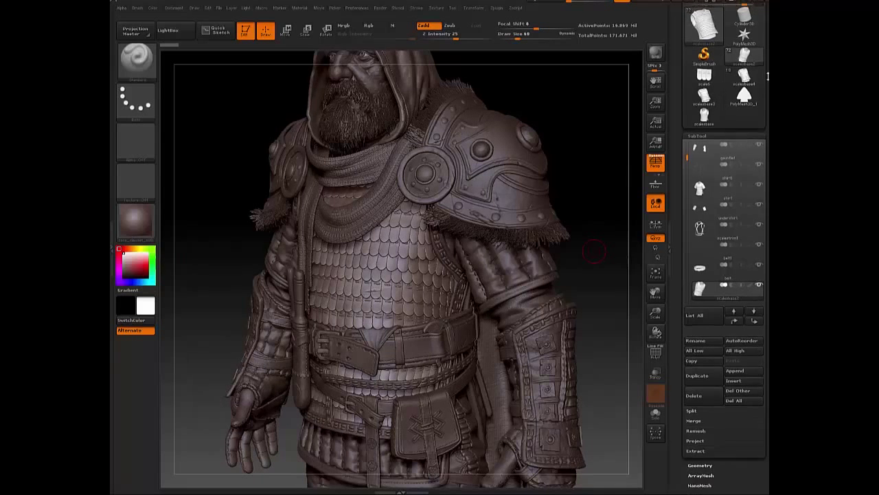
pyautogui.click(711, 112)
pyautogui.moveTo(508, 272); pyautogui.dragTo(512, 323)
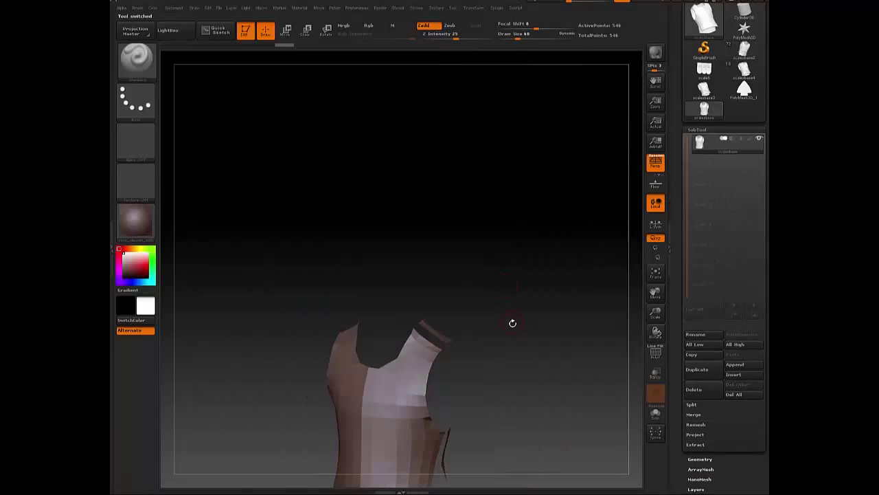
pyautogui.moveTo(515, 323)
pyautogui.keyDown('alt'); pyautogui.mouseDown(button='right')
pyautogui.moveTo(515, 171)
pyautogui.moveTo(524, 230)
pyautogui.moveTo(540, 231)
pyautogui.moveTo(520, 236)
pyautogui.moveTo(563, 241)
pyautogui.mouseUp(button='right'); pyautogui.keyUp('alt')
pyautogui.hotkey('ctrl', 'd')
pyautogui.hotkey('ctrl', 'd')
# Step: Show the polygon wireframe on the vest and step back down two subdivision levels to the lowest one
pyautogui.moveTo(563, 241); pyautogui.dragTo(604, 233)
pyautogui.click(655, 352)
pyautogui.moveTo(632, 345)
pyautogui.keyDown('shift'); pyautogui.mouseDown()
pyautogui.moveTo(552, 310)
pyautogui.moveTo(565, 212)
pyautogui.mouseUp(); pyautogui.keyUp('shift')
pyautogui.hotkey('shift', 'd')
pyautogui.hotkey('shift', 'd')
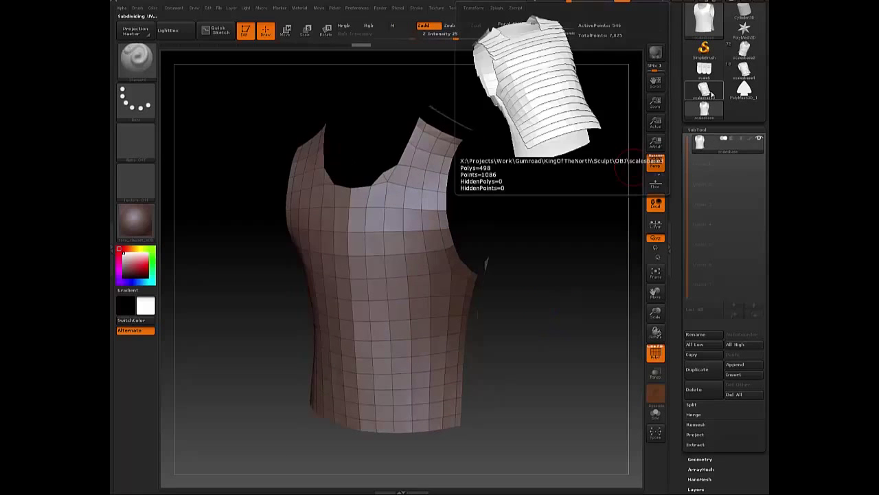
# Step: Switch to the scalesbase3 strip mesh, hide its wireframe and examine the overlapping rows from the front, sides and back
pyautogui.click(711, 95)
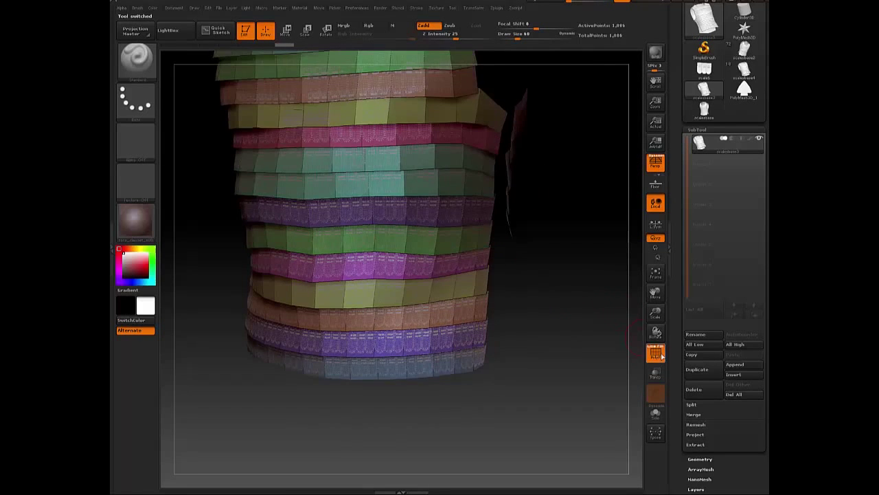
pyautogui.hotkey('shift', 'f')
pyautogui.moveTo(554, 220); pyautogui.dragTo(552, 330)
pyautogui.keyDown('ctrl'); pyautogui.moveTo(553, 330); pyautogui.dragTo(565, 314, button='right'); pyautogui.keyUp('ctrl')
pyautogui.moveTo(564, 313)
pyautogui.mouseDown()
pyautogui.moveTo(553, 309)
pyautogui.moveTo(583, 316)
pyautogui.moveTo(411, 297)
pyautogui.moveTo(520, 291)
pyautogui.moveTo(502, 291)
pyautogui.mouseUp()
pyautogui.keyDown('ctrl'); pyautogui.moveTo(502, 291); pyautogui.dragTo(520, 257, button='right'); pyautogui.keyUp('ctrl')
pyautogui.moveTo(520, 257)
pyautogui.mouseDown()
pyautogui.moveTo(533, 251)
pyautogui.moveTo(573, 293)
pyautogui.moveTo(589, 300)
pyautogui.moveTo(590, 291)
pyautogui.moveTo(510, 353)
pyautogui.moveTo(504, 334)
pyautogui.moveTo(531, 352)
pyautogui.moveTo(528, 306)
pyautogui.moveTo(538, 295)
pyautogui.moveTo(472, 220)
pyautogui.mouseUp()
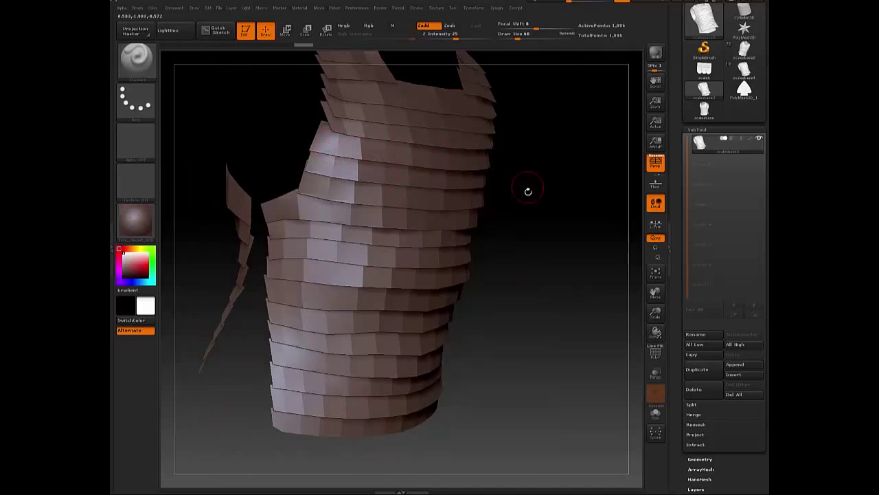
pyautogui.moveTo(526, 190); pyautogui.dragTo(564, 252)
pyautogui.moveTo(563, 252)
pyautogui.keyDown('ctrl'); pyautogui.mouseDown(button='right')
pyautogui.moveTo(545, 234)
pyautogui.moveTo(569, 226)
pyautogui.mouseUp(button='right'); pyautogui.keyUp('ctrl')
pyautogui.moveTo(594, 225); pyautogui.dragTo(402, 213)
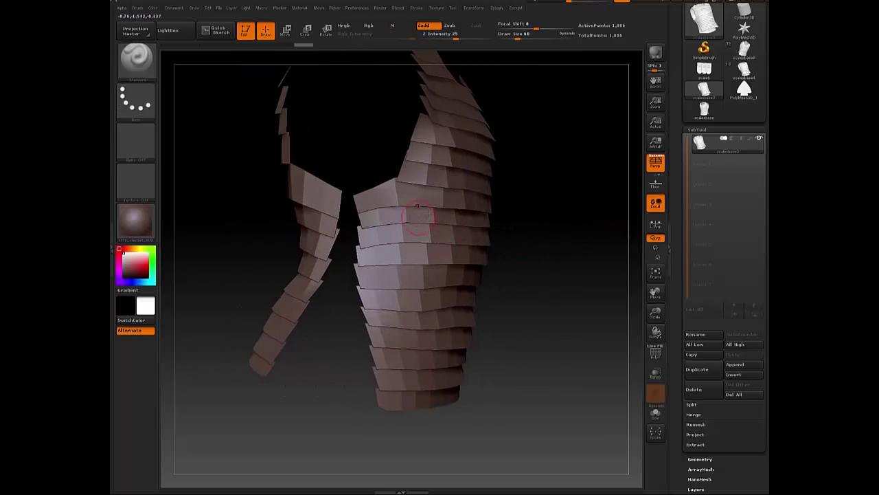
pyautogui.moveTo(550, 212); pyautogui.dragTo(413, 217)
pyautogui.moveTo(492, 191); pyautogui.dragTo(495, 225)
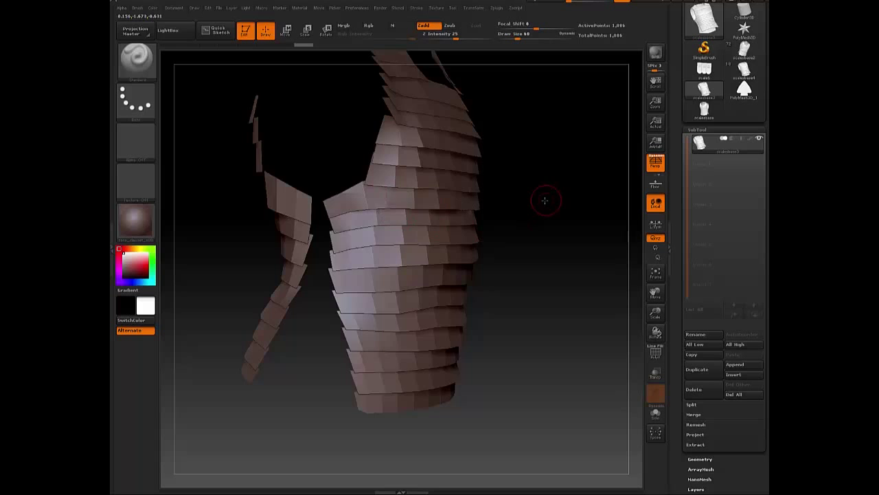
pyautogui.moveTo(546, 200); pyautogui.dragTo(437, 205)
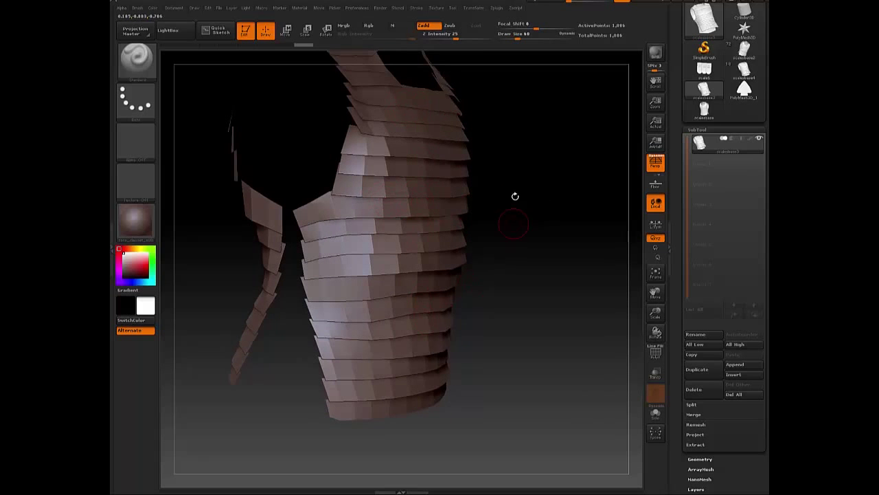
pyautogui.moveTo(514, 196); pyautogui.dragTo(474, 195)
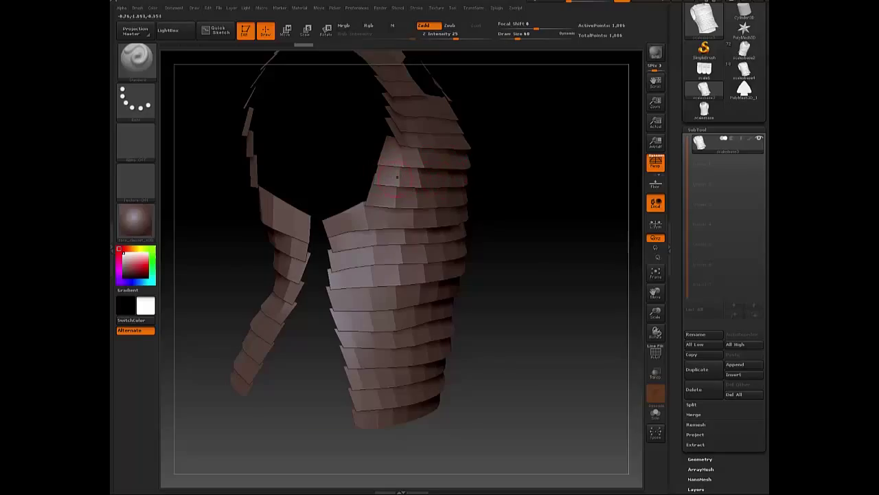
pyautogui.moveTo(522, 189); pyautogui.dragTo(448, 182)
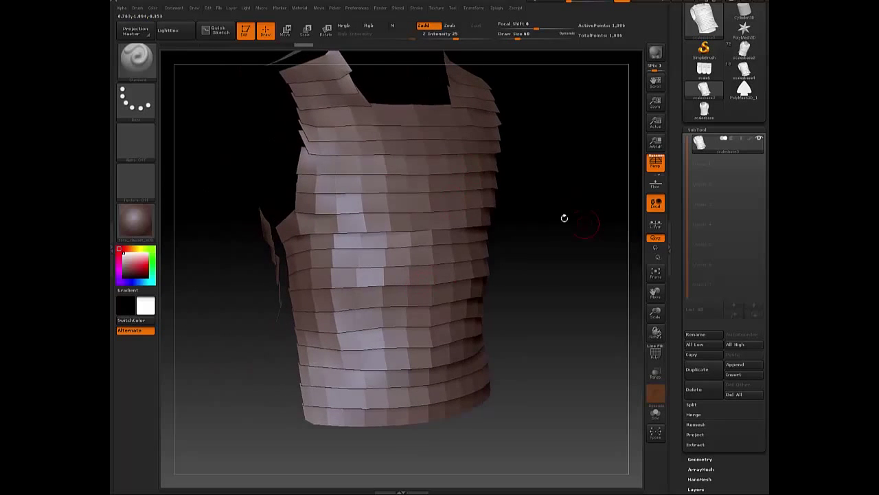
pyautogui.moveTo(563, 218); pyautogui.dragTo(550, 247)
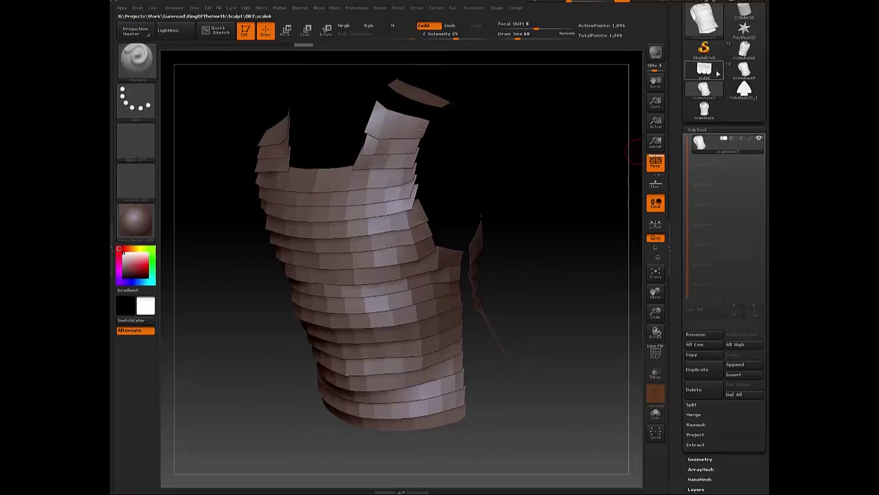
# Step: Switch to the mesh with three rounded scale plates and examine its shape and raised straps from several angles
pyautogui.click(706, 70)
pyautogui.moveTo(524, 204); pyautogui.dragTo(544, 264)
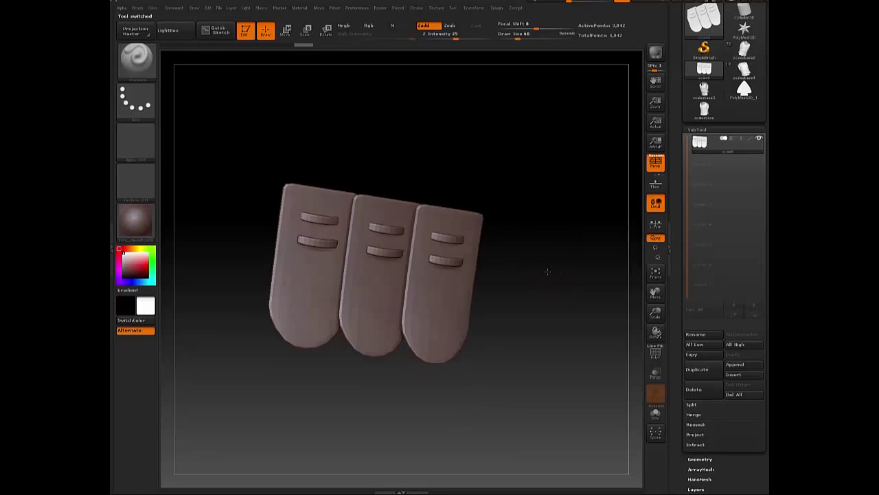
pyautogui.moveTo(543, 281); pyautogui.dragTo(549, 255)
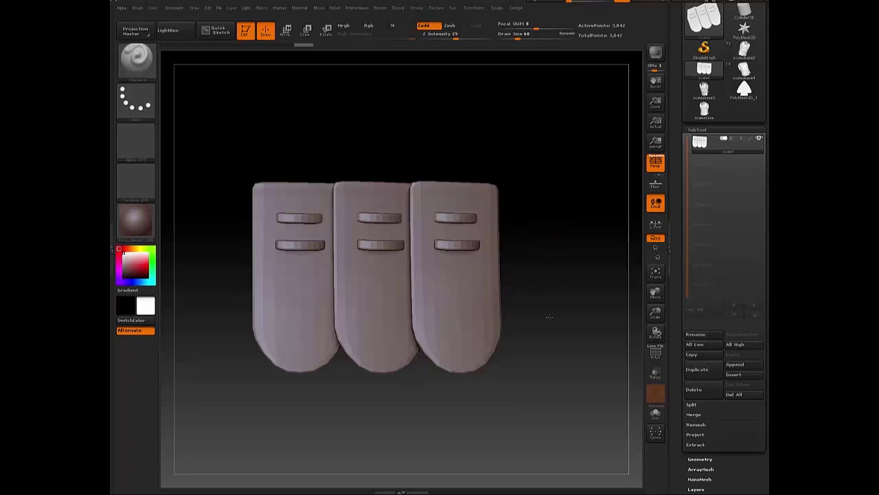
pyautogui.moveTo(287, 155)
pyautogui.mouseDown()
pyautogui.moveTo(282, 198)
pyautogui.moveTo(283, 180)
pyautogui.moveTo(470, 481)
pyautogui.moveTo(489, 382)
pyautogui.moveTo(514, 397)
pyautogui.moveTo(541, 396)
pyautogui.moveTo(491, 397)
pyautogui.moveTo(528, 399)
pyautogui.mouseUp()
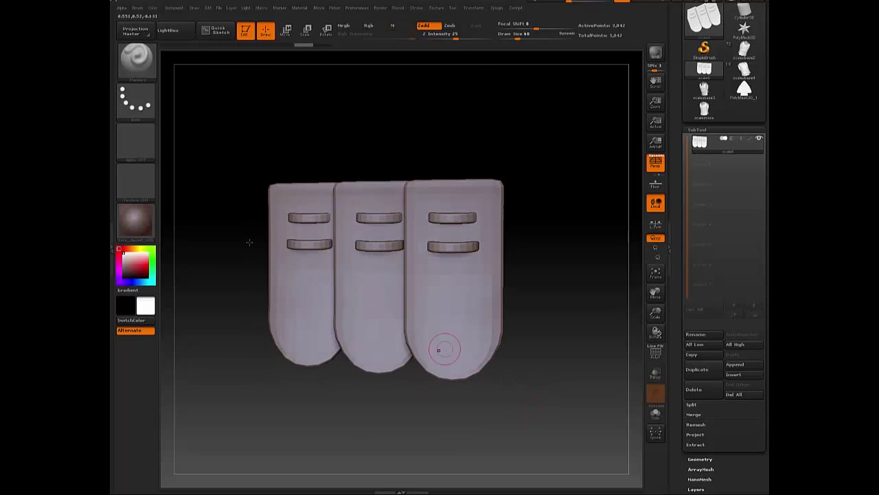
pyautogui.keyDown('shift'); pyautogui.moveTo(227, 124); pyautogui.dragTo(226, 128); pyautogui.keyUp('shift')
pyautogui.moveTo(292, 130)
pyautogui.mouseDown()
pyautogui.moveTo(398, 129)
pyautogui.moveTo(206, 114)
pyautogui.mouseUp()
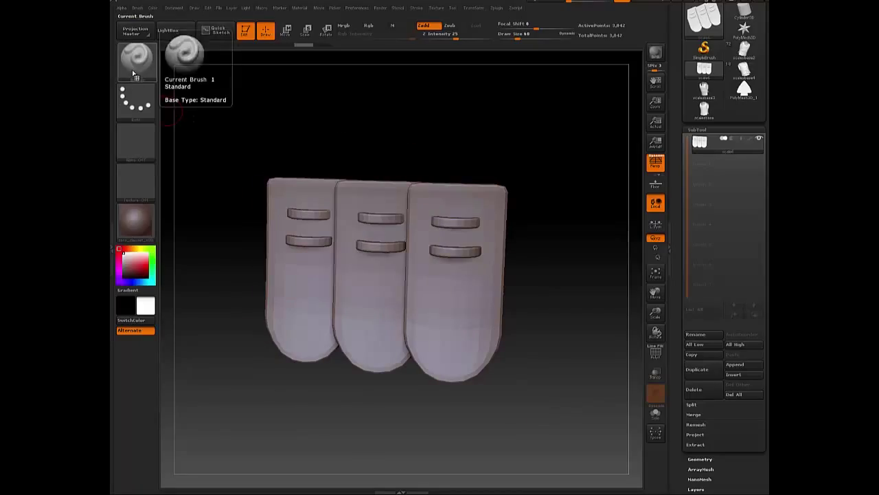
pyautogui.click(132, 69)
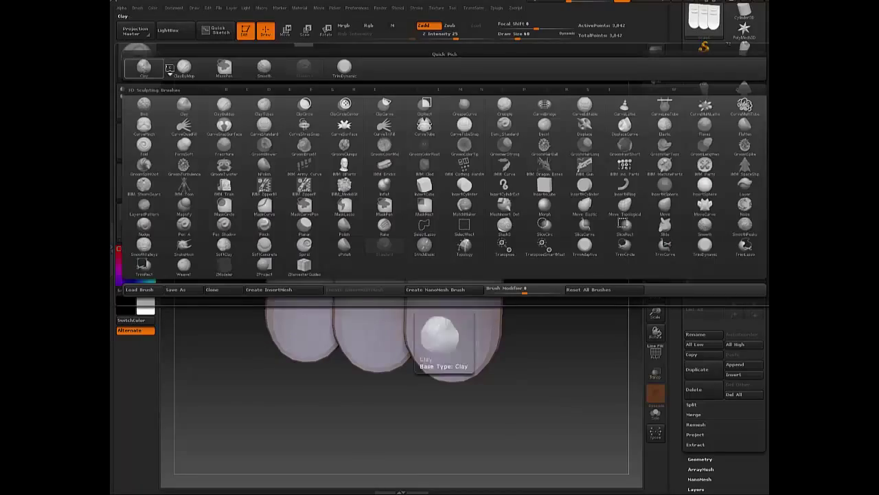
pyautogui.click(277, 296)
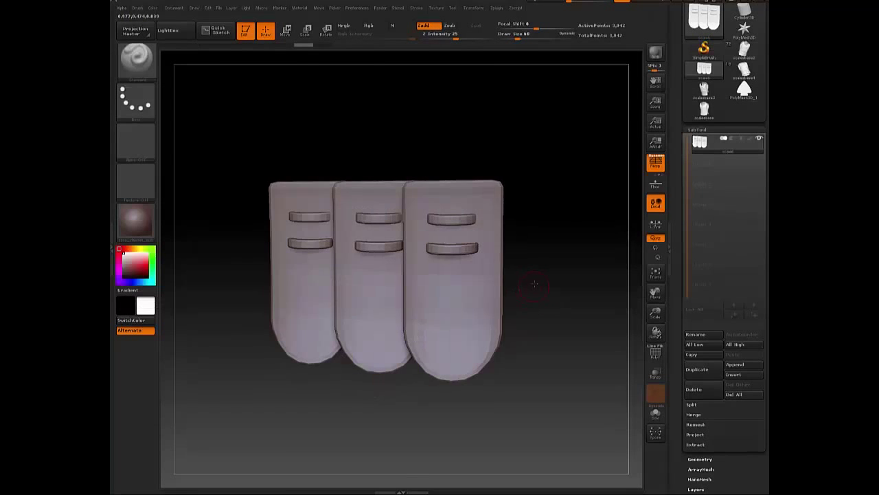
# Step: Switch to the arrow-shaped PolyMesh3D_1 mesh and examine it from the front
pyautogui.moveTo(709, 115)
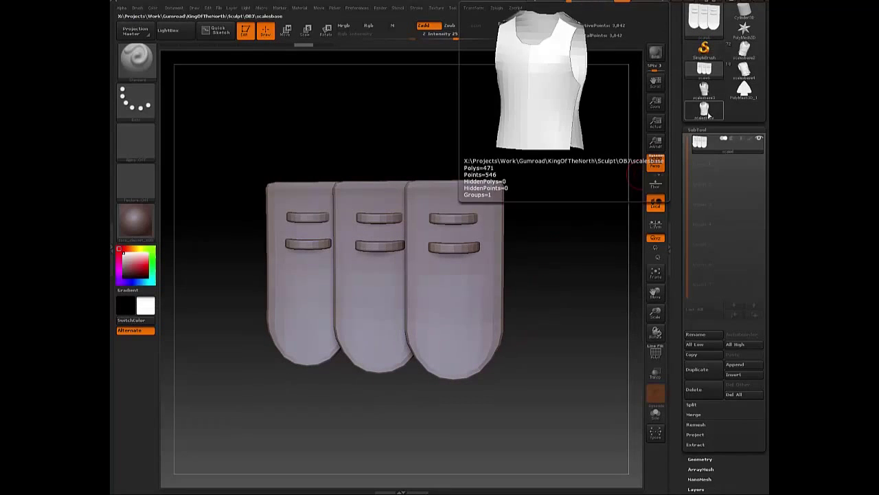
pyautogui.click(743, 91)
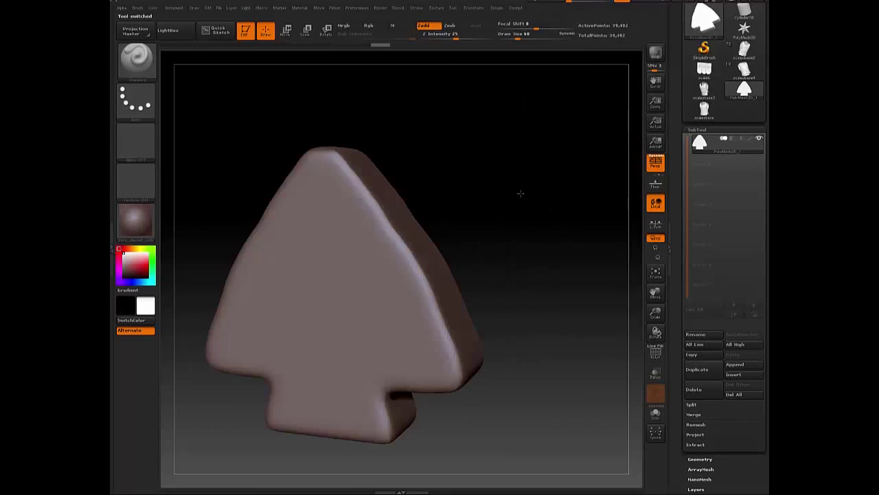
pyautogui.moveTo(521, 193)
pyautogui.mouseDown(button='right')
pyautogui.moveTo(524, 202)
pyautogui.moveTo(516, 147)
pyautogui.moveTo(507, 199)
pyautogui.mouseUp(button='right')
pyautogui.moveTo(507, 200)
pyautogui.mouseDown(button='right')
pyautogui.moveTo(516, 204)
pyautogui.moveTo(478, 204)
pyautogui.mouseUp(button='right')
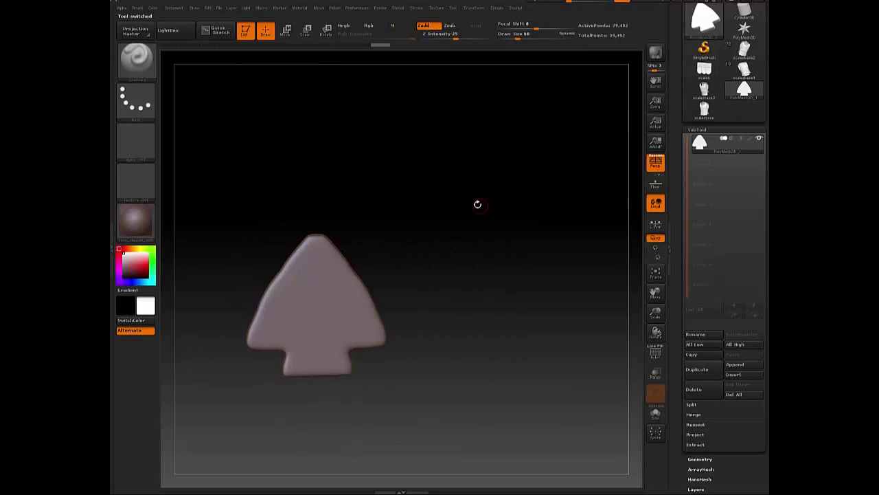
pyautogui.moveTo(477, 204)
pyautogui.mouseDown()
pyautogui.moveTo(528, 241)
pyautogui.moveTo(518, 246)
pyautogui.moveTo(526, 231)
pyautogui.moveTo(550, 244)
pyautogui.moveTo(542, 249)
pyautogui.moveTo(520, 240)
pyautogui.moveTo(554, 223)
pyautogui.mouseUp()
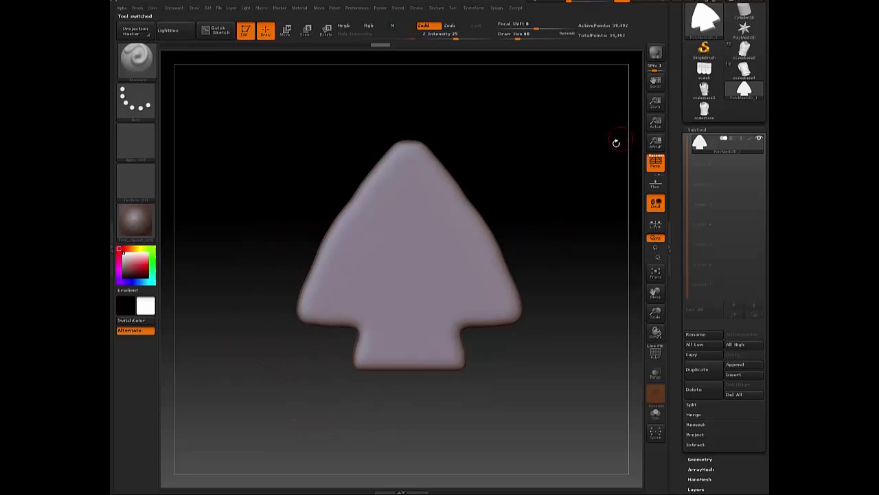
pyautogui.moveTo(615, 142); pyautogui.dragTo(516, 144)
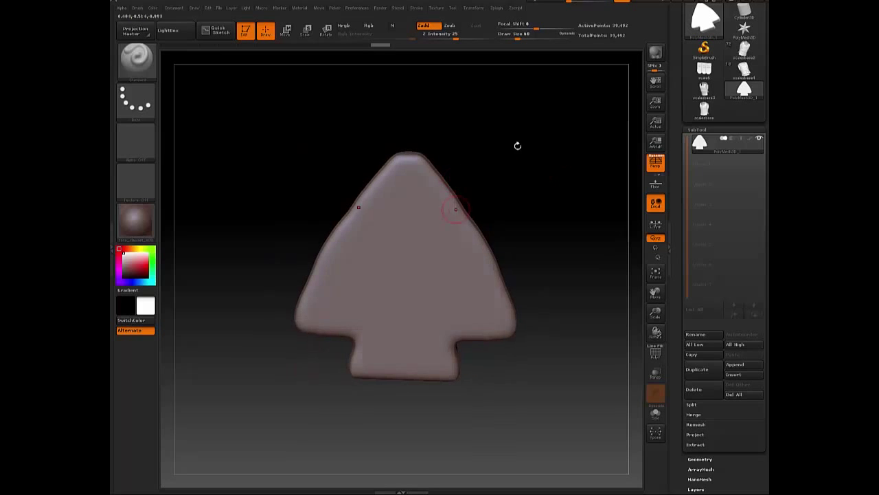
# Step: View the plain scalesbase vest again and return to the scalesbase3 strip mesh
pyautogui.click(707, 117)
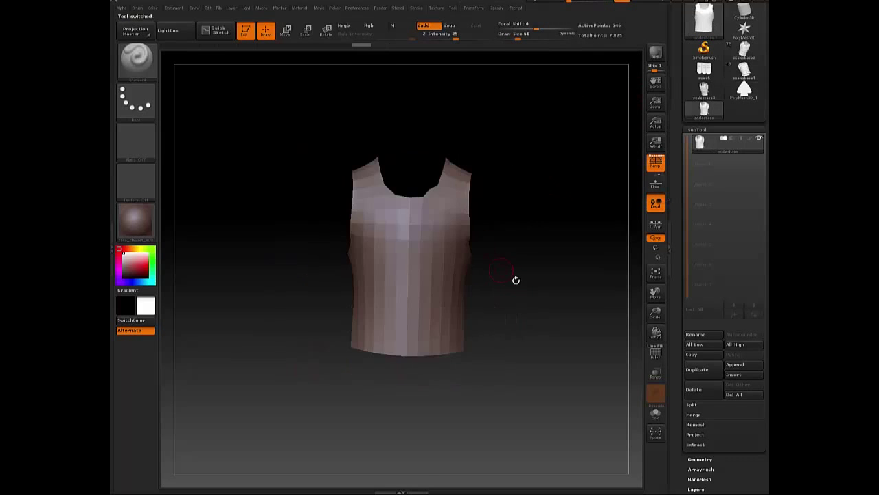
pyautogui.moveTo(516, 280); pyautogui.dragTo(474, 257)
pyautogui.click(743, 50)
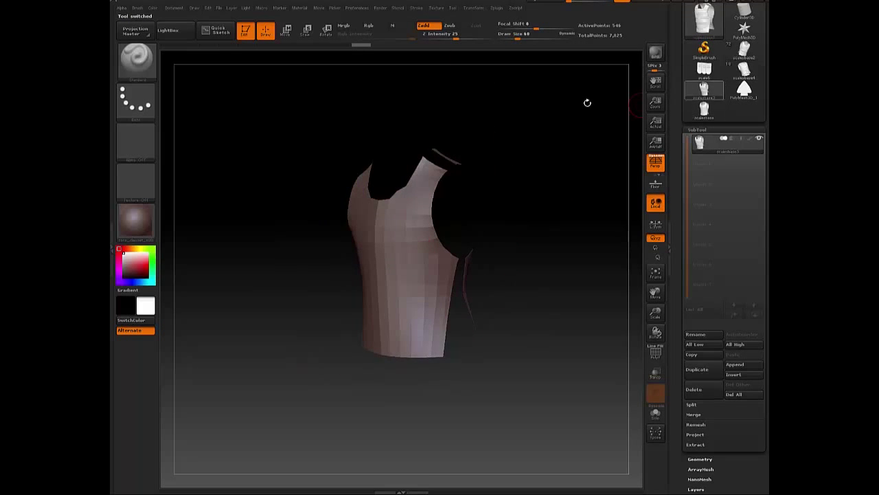
pyautogui.moveTo(554, 142); pyautogui.dragTo(559, 180)
pyautogui.moveTo(576, 297); pyautogui.dragTo(563, 319)
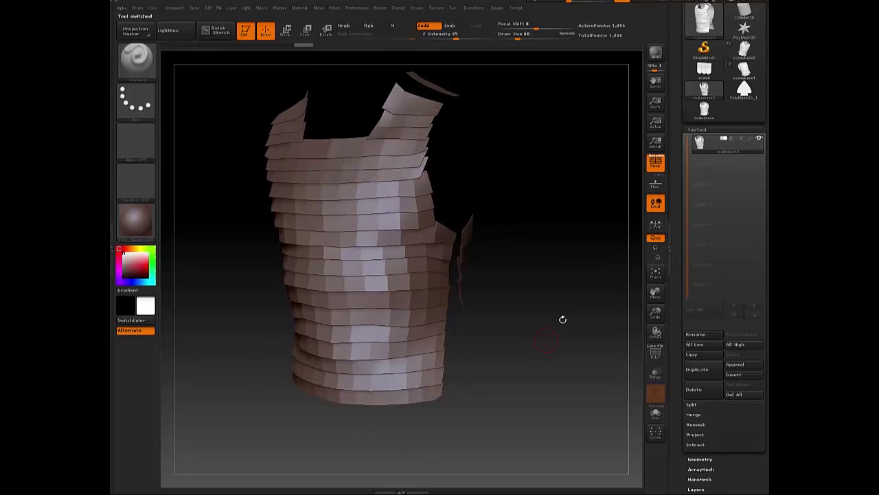
# Step: Assign PolyMesh3D_1 as the Micro Mesh of the strip vest and show the polygon wireframe
pyautogui.moveTo(757, 474); pyautogui.dragTo(758, 186)
pyautogui.moveTo(712, 171); pyautogui.dragTo(711, 174)
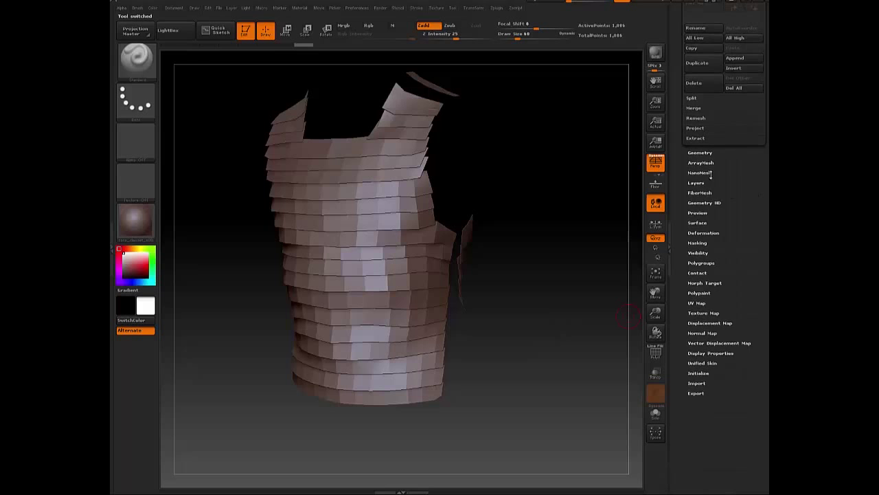
pyautogui.click(690, 152)
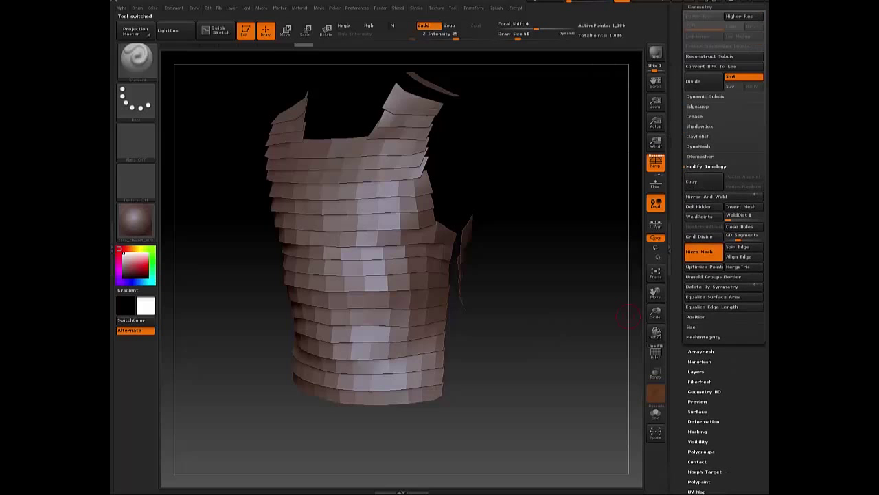
pyautogui.click(703, 255)
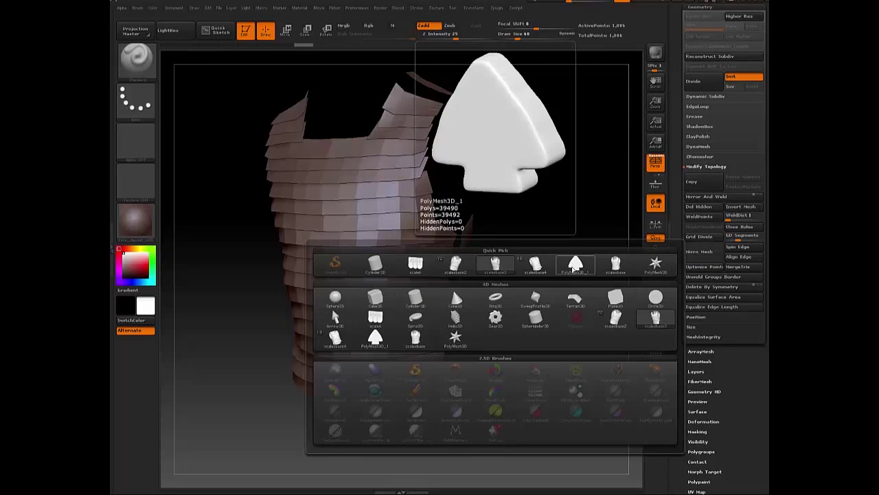
pyautogui.click(575, 268)
pyautogui.hotkey('shift', 'f')
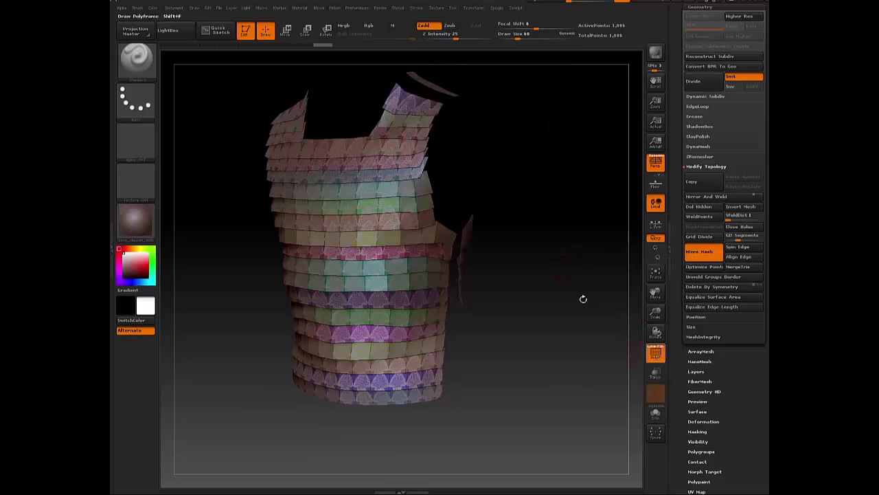
# Step: Isolate the lowest front strip of the scale vest by its polygroup
pyautogui.moveTo(547, 248)
pyautogui.keyDown('alt'); pyautogui.mouseDown(button='right')
pyautogui.moveTo(579, 296)
pyautogui.moveTo(571, 264)
pyautogui.mouseUp(button='right'); pyautogui.keyUp('alt')
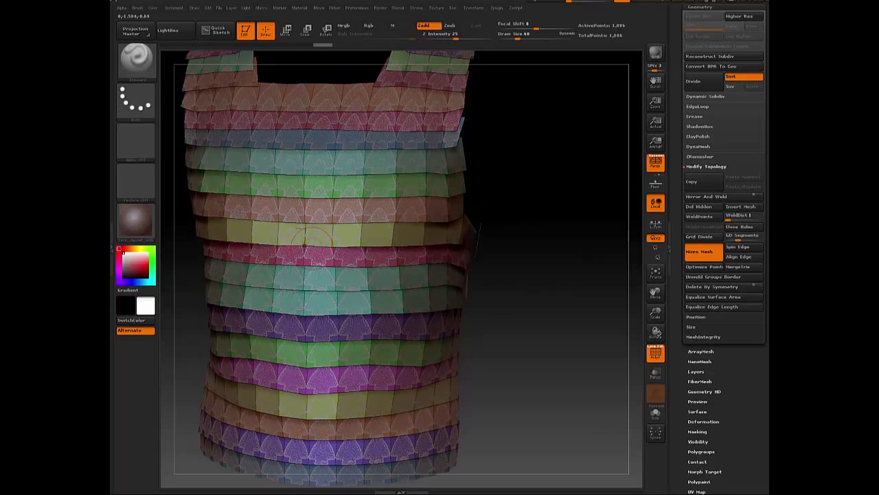
pyautogui.moveTo(513, 257); pyautogui.dragTo(439, 172)
pyautogui.moveTo(483, 365); pyautogui.dragTo(444, 93)
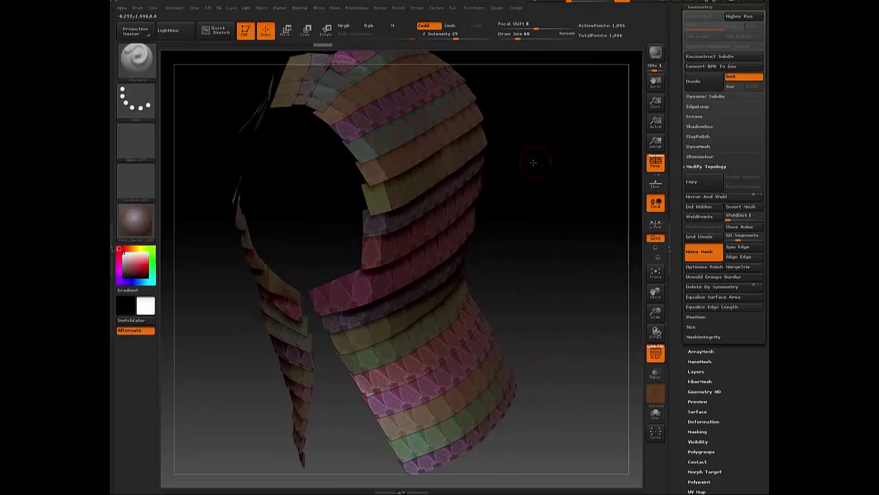
pyautogui.moveTo(533, 162); pyautogui.dragTo(349, 162)
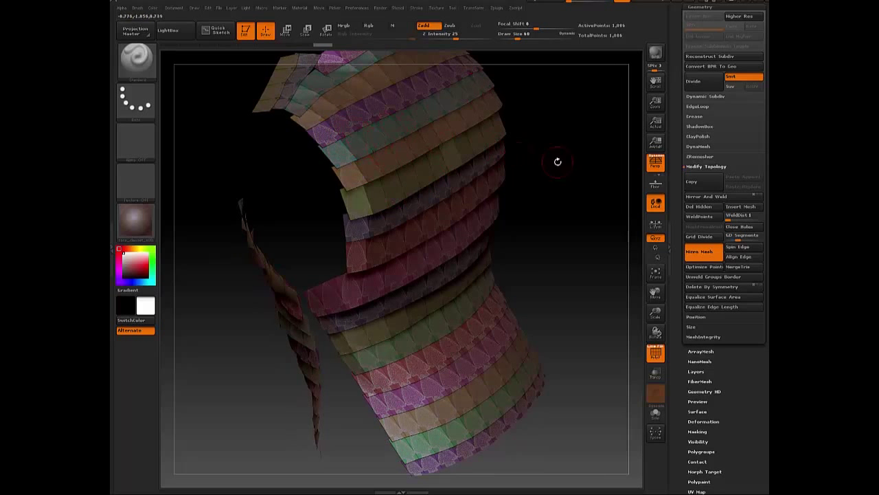
pyautogui.moveTo(558, 161); pyautogui.dragTo(357, 134)
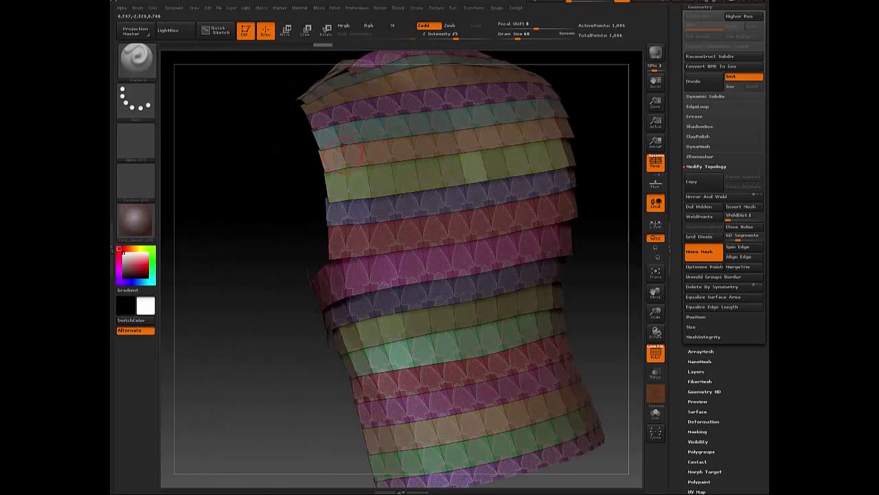
pyautogui.moveTo(304, 199); pyautogui.dragTo(474, 330)
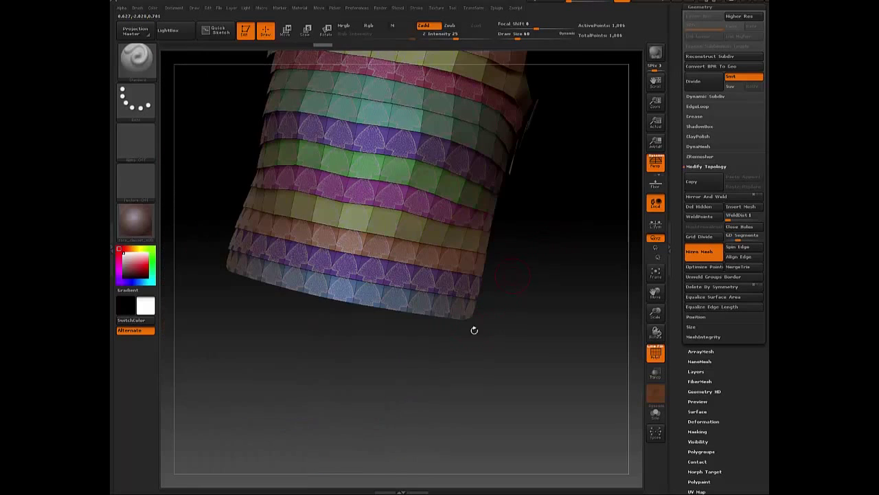
pyautogui.keyDown('ctrl'); pyautogui.keyDown('shift'); pyautogui.click(389, 303); pyautogui.keyUp('shift'); pyautogui.keyUp('ctrl')
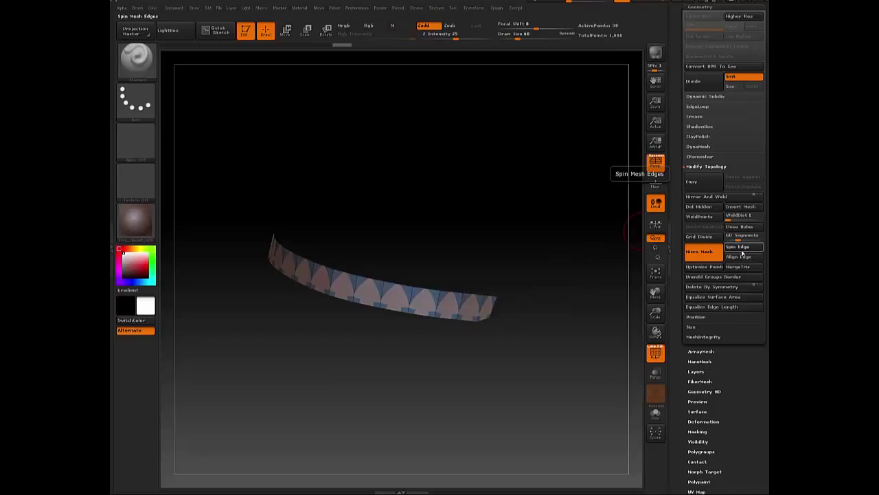
# Step: Spin the mesh edges of the isolated strip repeatedly until its arrow-shaped Micro Mesh pieces point upward
pyautogui.click(740, 248)
pyautogui.click(741, 251)
pyautogui.click(741, 251)
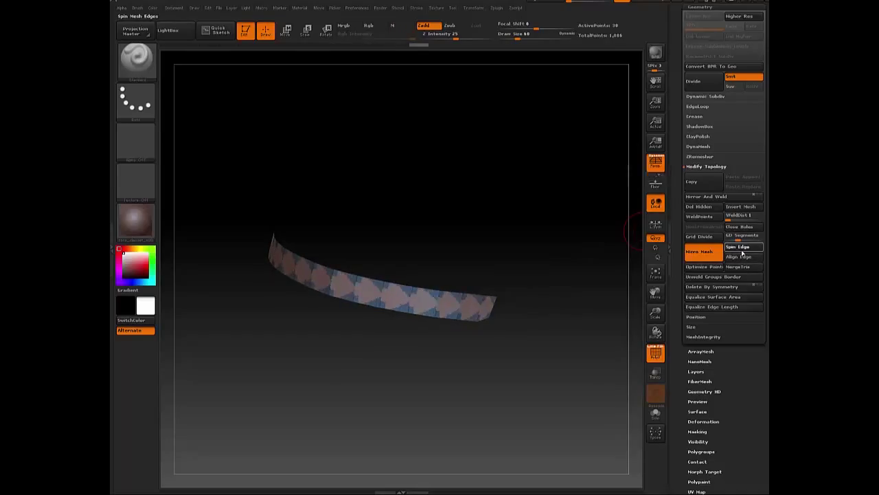
pyautogui.click(742, 251)
pyautogui.click(742, 251)
pyautogui.click(741, 252)
pyautogui.click(742, 251)
pyautogui.click(742, 251)
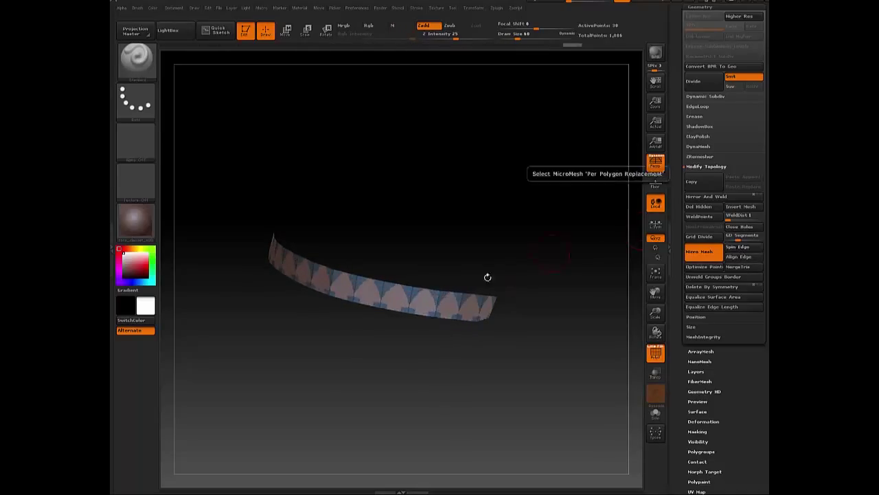
pyautogui.moveTo(487, 277); pyautogui.dragTo(618, 225)
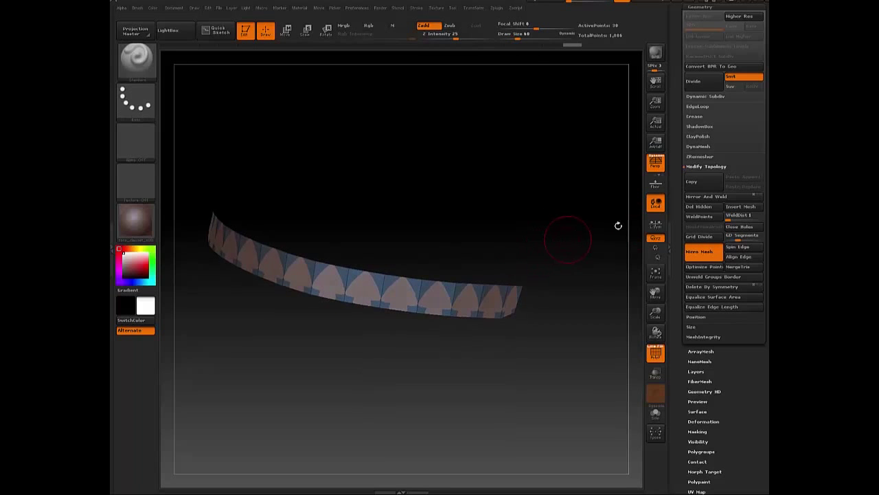
pyautogui.moveTo(558, 234); pyautogui.dragTo(628, 234)
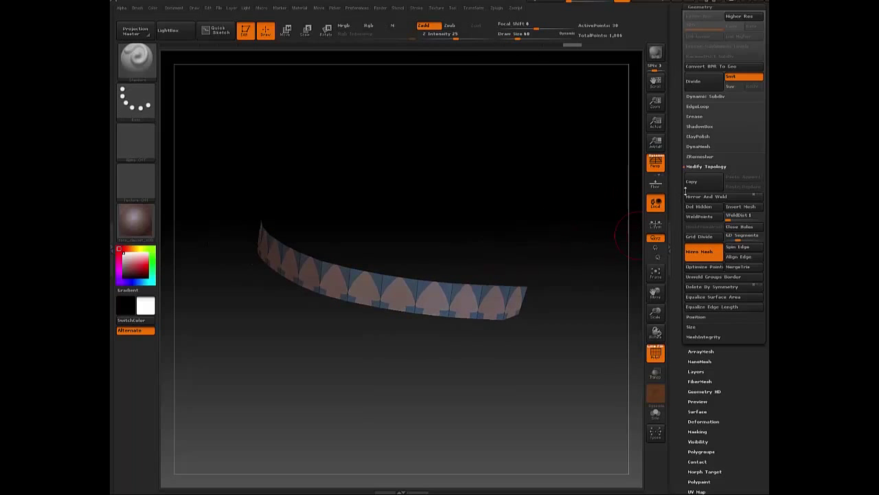
# Step: Show the whole strip vest again and replace its Micro Mesh with the scales mesh
pyautogui.keyDown('ctrl'); pyautogui.keyDown('shift'); pyautogui.click(574, 261); pyautogui.keyUp('shift'); pyautogui.keyUp('ctrl')
pyautogui.keyDown('ctrl'); pyautogui.moveTo(573, 261); pyautogui.dragTo(577, 329, button='right'); pyautogui.keyUp('ctrl')
pyautogui.moveTo(573, 251); pyautogui.dragTo(572, 126)
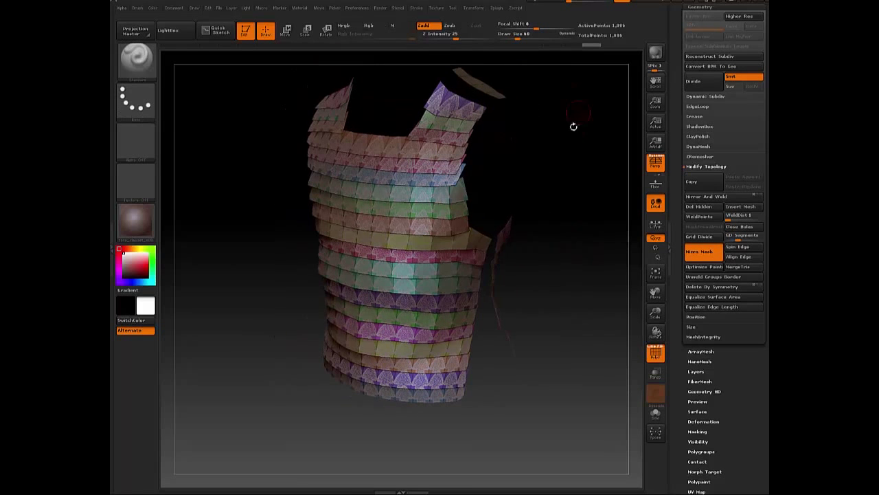
pyautogui.click(703, 254)
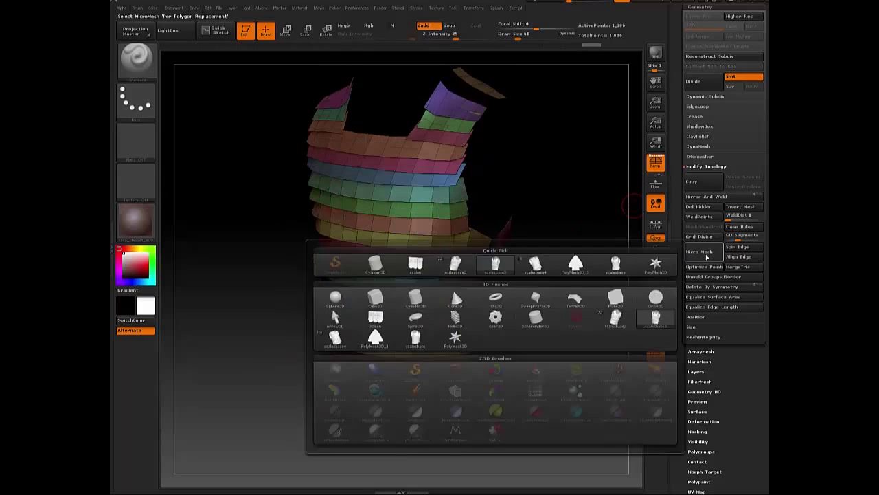
pyautogui.click(694, 253)
pyautogui.click(416, 267)
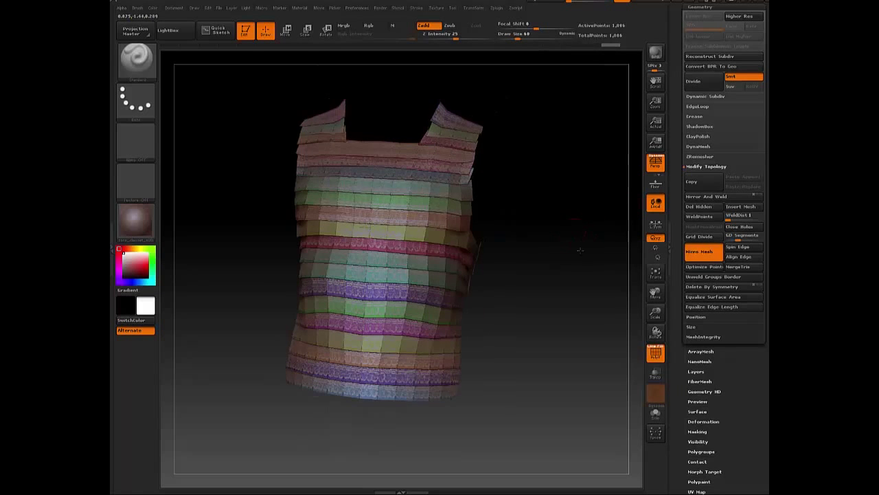
pyautogui.moveTo(580, 250)
pyautogui.mouseDown(button='right')
pyautogui.moveTo(605, 249)
pyautogui.moveTo(549, 254)
pyautogui.moveTo(529, 313)
pyautogui.mouseUp(button='right')
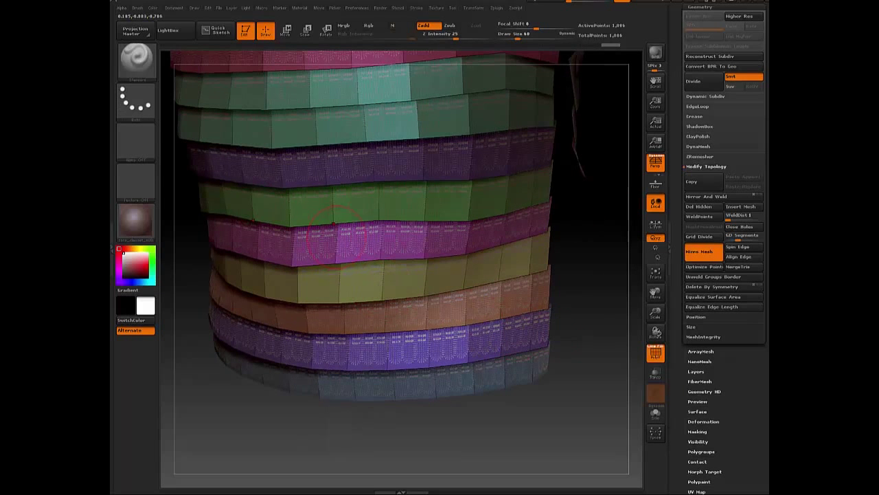
pyautogui.moveTo(582, 304)
pyautogui.keyDown('ctrl'); pyautogui.mouseDown(button='right')
pyautogui.moveTo(538, 254)
pyautogui.moveTo(570, 277)
pyautogui.moveTo(576, 298)
pyautogui.mouseUp(button='right'); pyautogui.keyUp('ctrl')
pyautogui.moveTo(549, 168); pyautogui.dragTo(529, 142)
# Step: Check in the render properties whether Draw MicroMesh is enabled
pyautogui.click(380, 8)
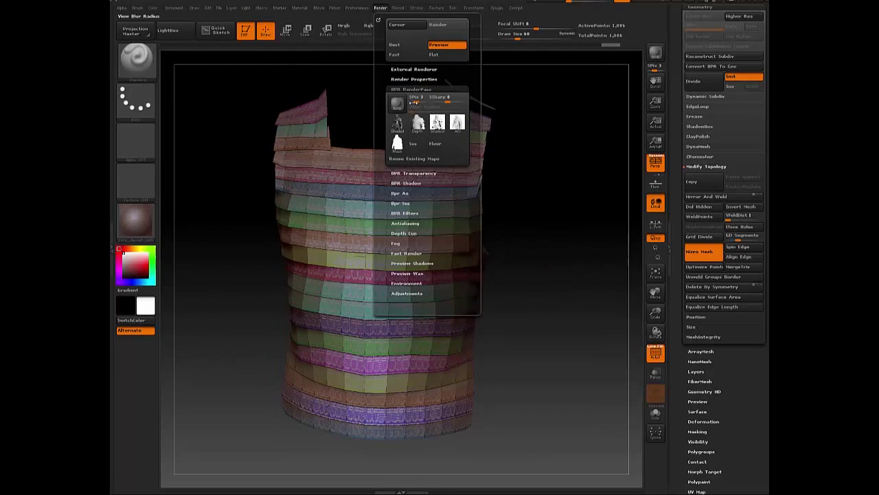
pyautogui.click(412, 79)
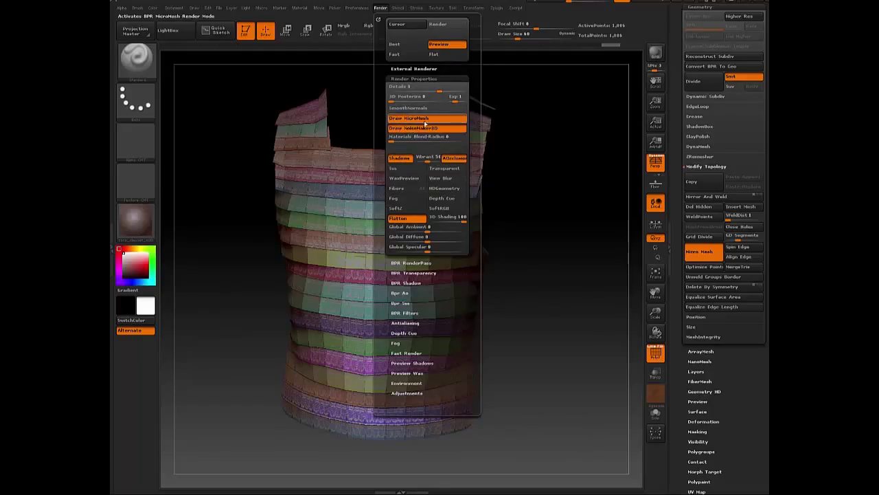
pyautogui.moveTo(530, 117); pyautogui.dragTo(591, 96)
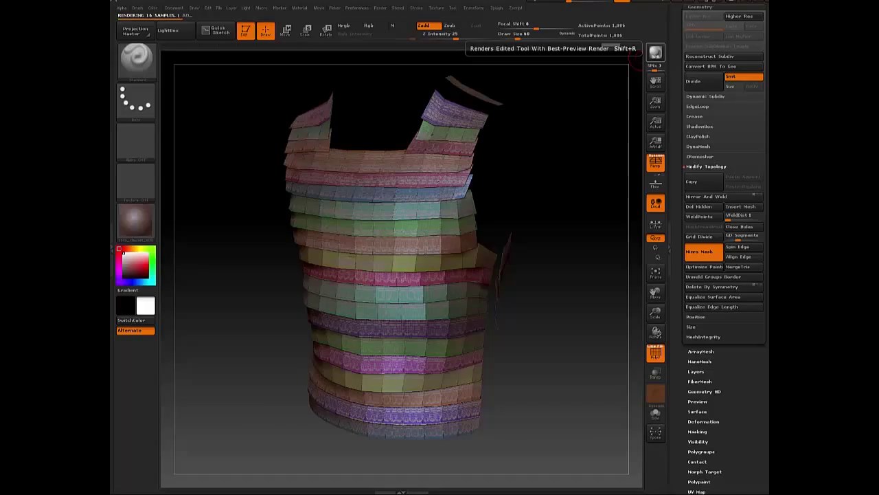
# Step: Hide the polygon wireframe and make a BPR render of the vest with its Micro Mesh scales
pyautogui.hotkey('shift', 'f')
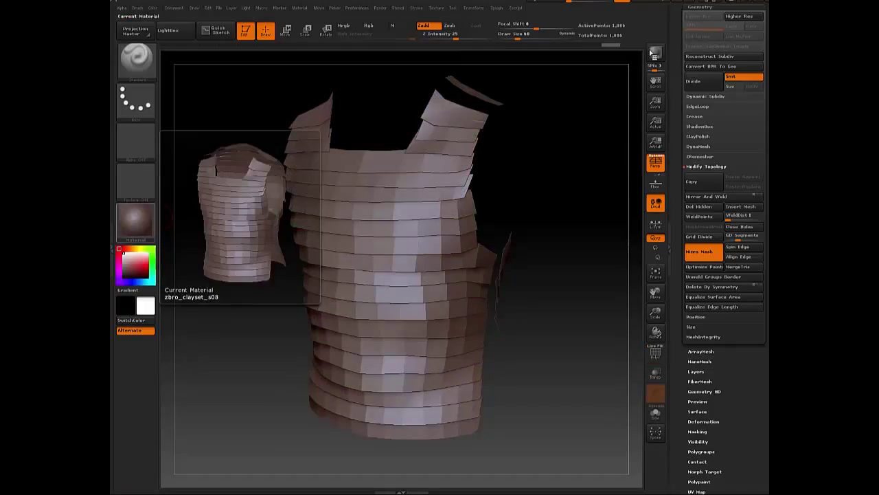
pyautogui.click(653, 53)
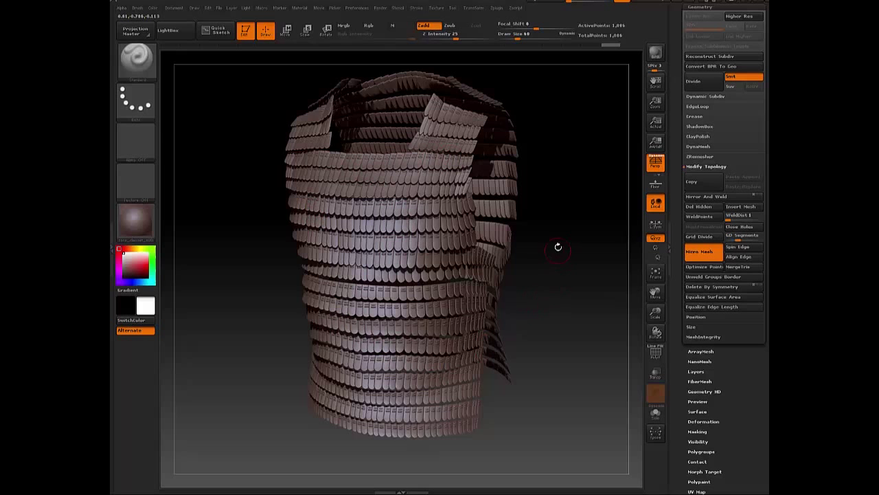
pyautogui.moveTo(563, 249)
pyautogui.mouseDown()
pyautogui.moveTo(591, 235)
pyautogui.moveTo(558, 250)
pyautogui.mouseUp()
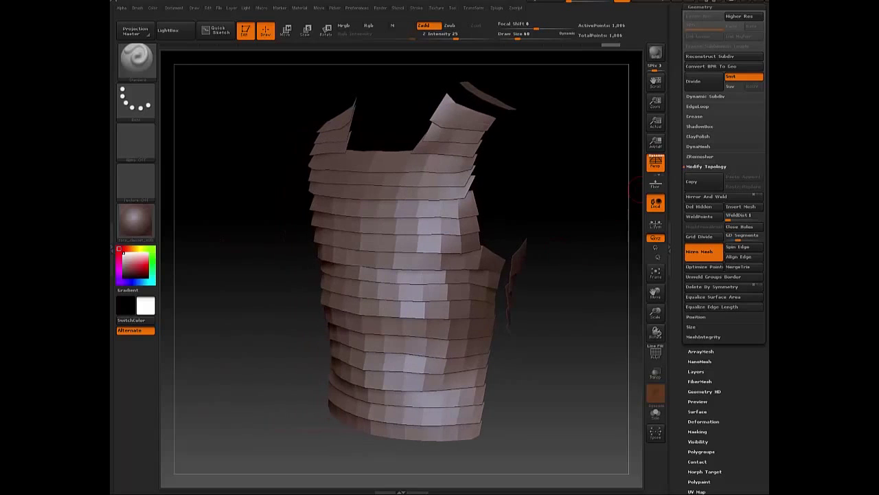
pyautogui.moveTo(575, 204)
pyautogui.mouseDown()
pyautogui.moveTo(583, 207)
pyautogui.moveTo(573, 208)
pyautogui.mouseUp()
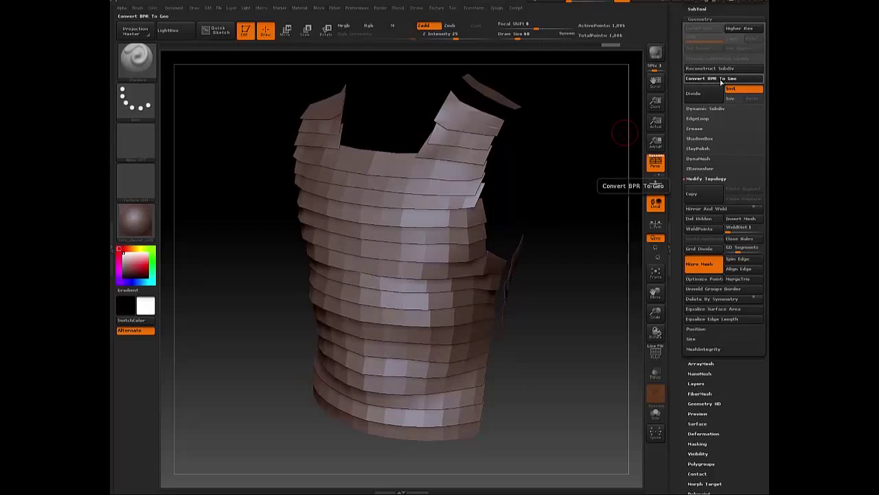
# Step: Convert the vest's BPR Micro Mesh scales to real geometry and examine their wireframe from several sides
pyautogui.click(721, 81)
pyautogui.moveTo(570, 152); pyautogui.dragTo(584, 206)
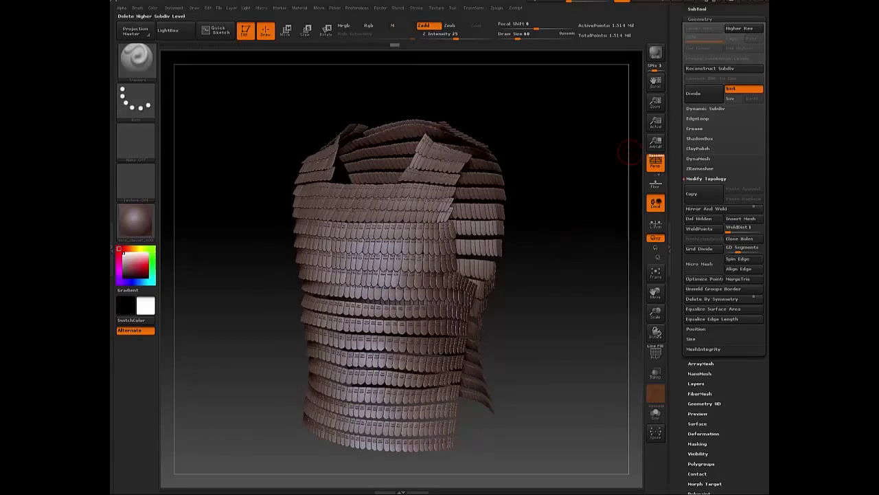
pyautogui.click(656, 352)
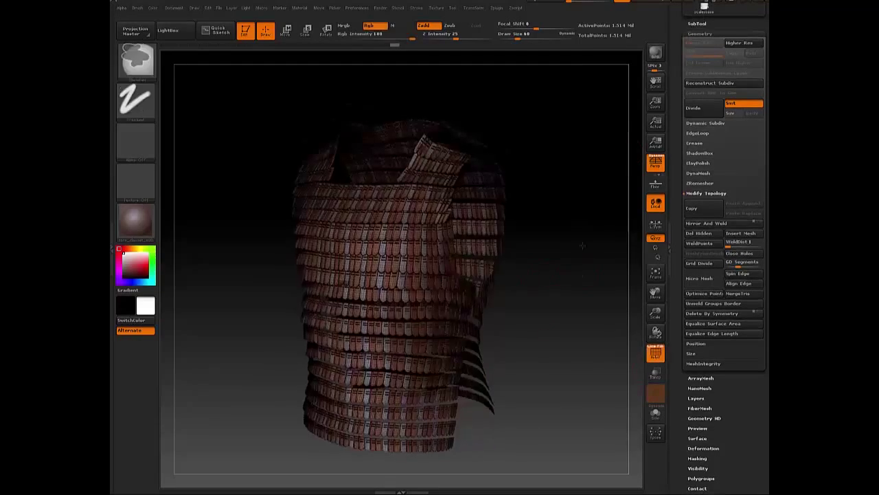
pyautogui.keyDown('ctrl'); pyautogui.moveTo(583, 245); pyautogui.dragTo(584, 302, button='right'); pyautogui.keyUp('ctrl')
pyautogui.moveTo(577, 327)
pyautogui.mouseDown()
pyautogui.moveTo(583, 314)
pyautogui.moveTo(590, 318)
pyautogui.moveTo(565, 282)
pyautogui.moveTo(573, 288)
pyautogui.moveTo(371, 242)
pyautogui.mouseUp()
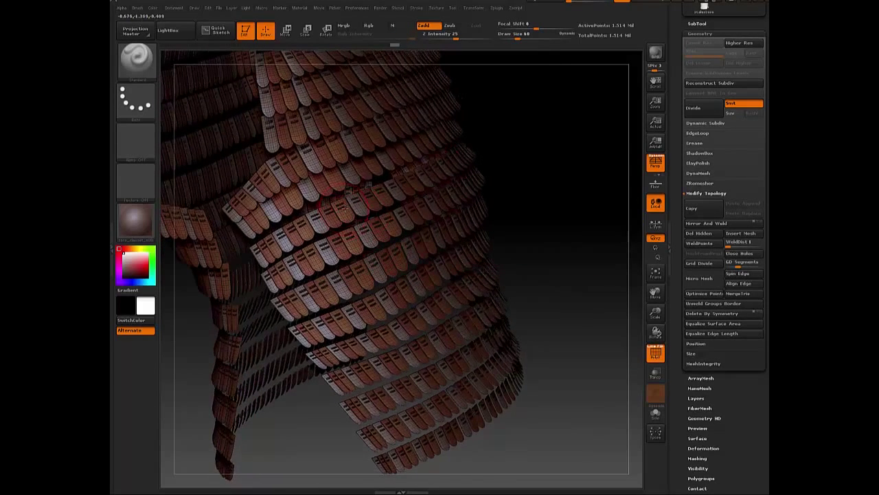
pyautogui.moveTo(573, 168); pyautogui.dragTo(533, 176)
pyautogui.keyDown('ctrl'); pyautogui.moveTo(536, 184); pyautogui.dragTo(557, 153, button='right'); pyautogui.keyUp('ctrl')
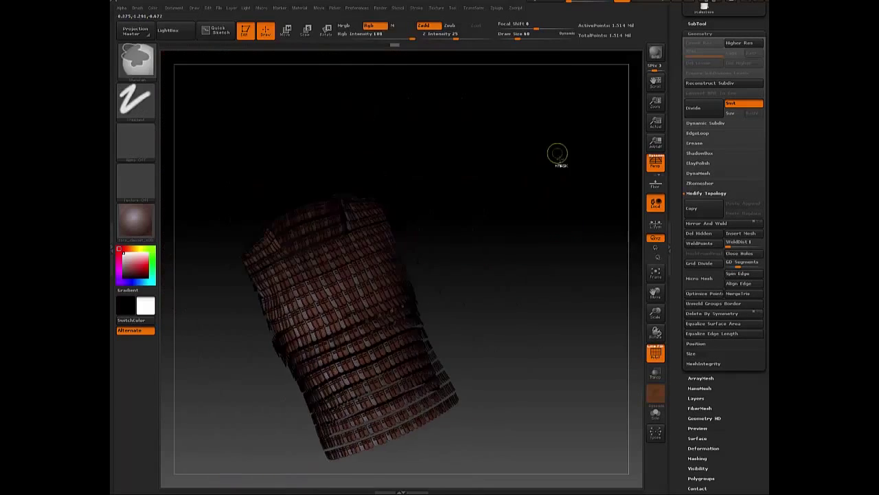
pyautogui.moveTo(557, 155)
pyautogui.mouseDown()
pyautogui.moveTo(515, 186)
pyautogui.moveTo(542, 193)
pyautogui.mouseUp()
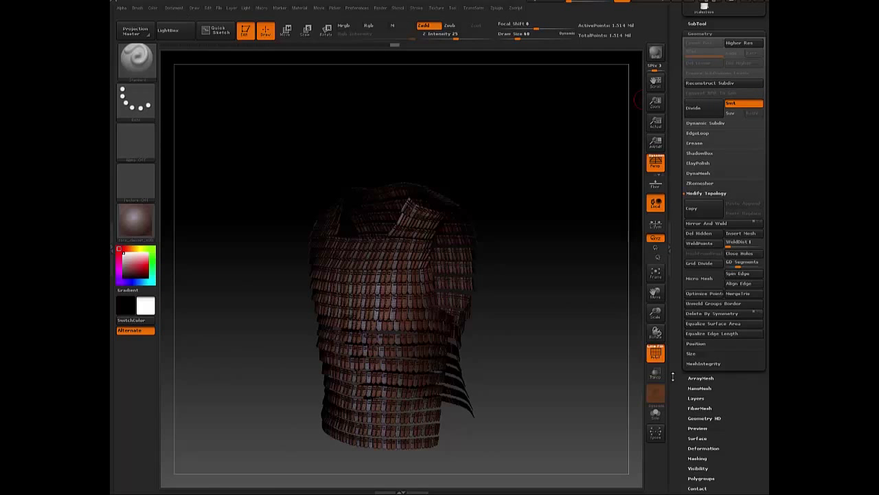
pyautogui.click(655, 353)
# Step: Switch to the scalesbase4 tool containing the whole character and examine the strip vest on the figure
pyautogui.click(697, 24)
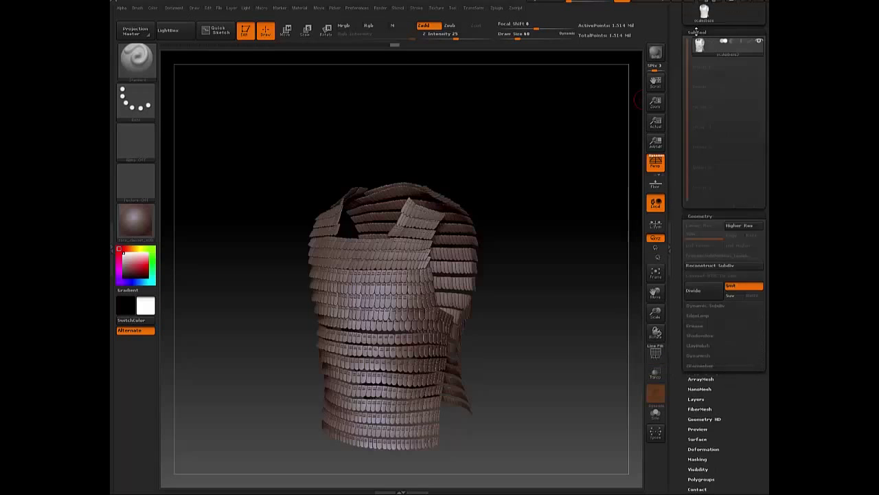
pyautogui.moveTo(696, 32); pyautogui.dragTo(696, 131)
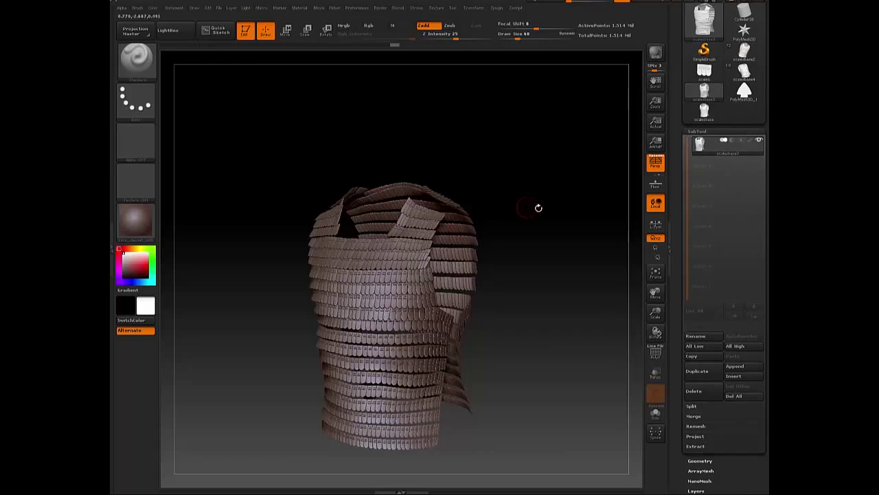
pyautogui.moveTo(539, 208); pyautogui.dragTo(619, 158)
pyautogui.moveTo(744, 77)
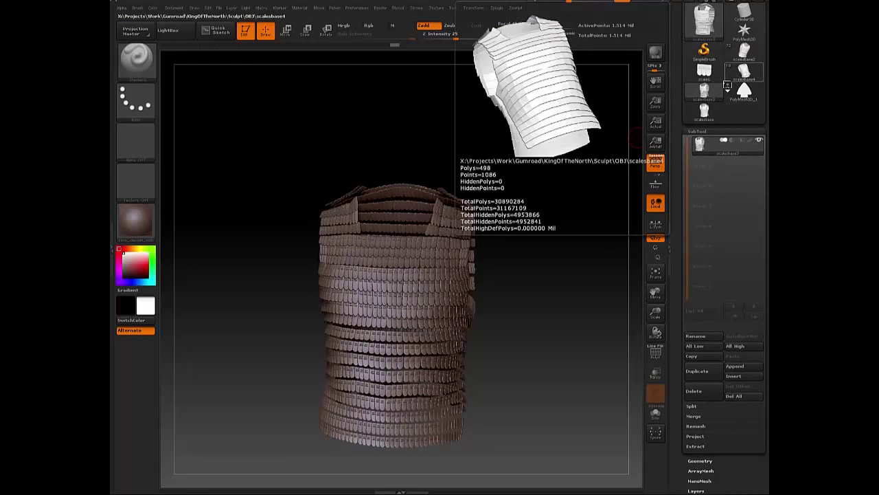
pyautogui.moveTo(639, 139); pyautogui.dragTo(605, 144)
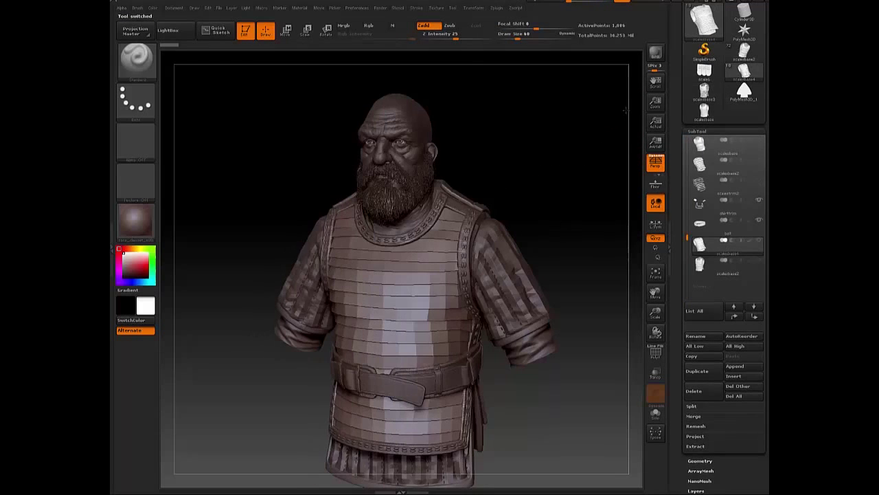
pyautogui.moveTo(759, 174)
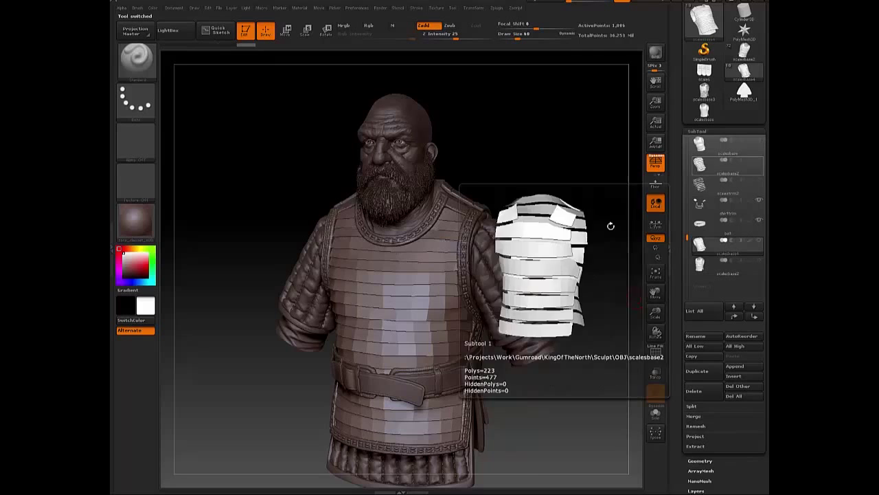
pyautogui.moveTo(545, 194); pyautogui.dragTo(564, 202)
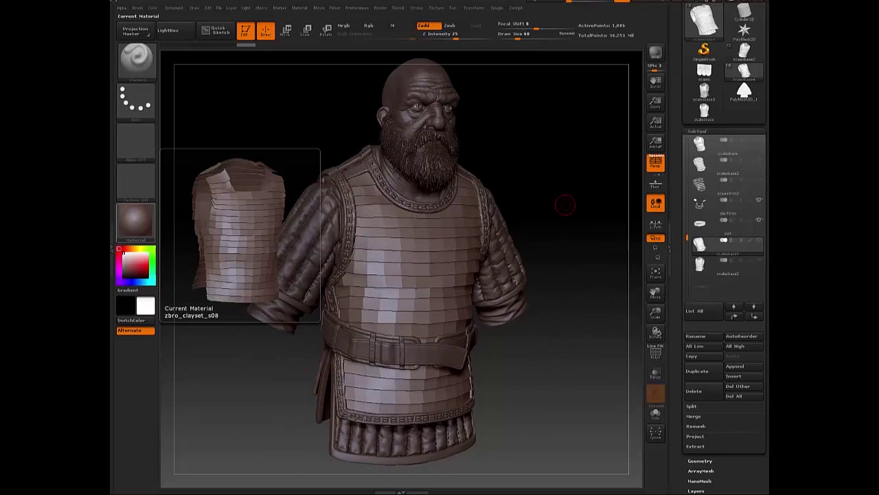